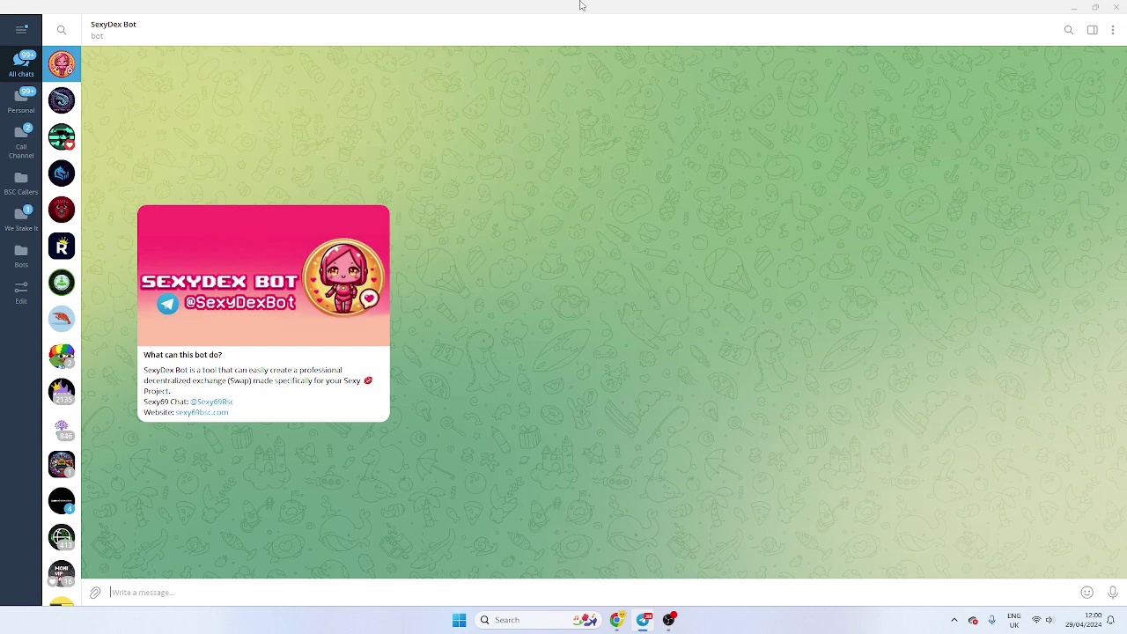
Start the SexyDex bot and begin a Build Sexy Dex (Swap) order on BSC.
type("/start")
key("Return")
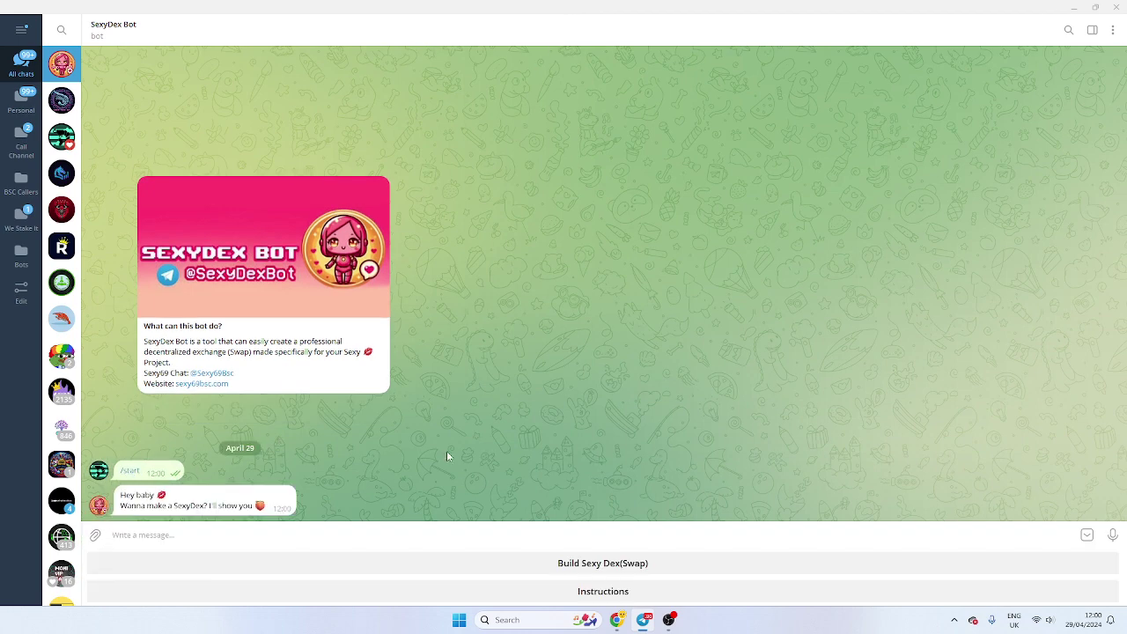
left_click(659, 565)
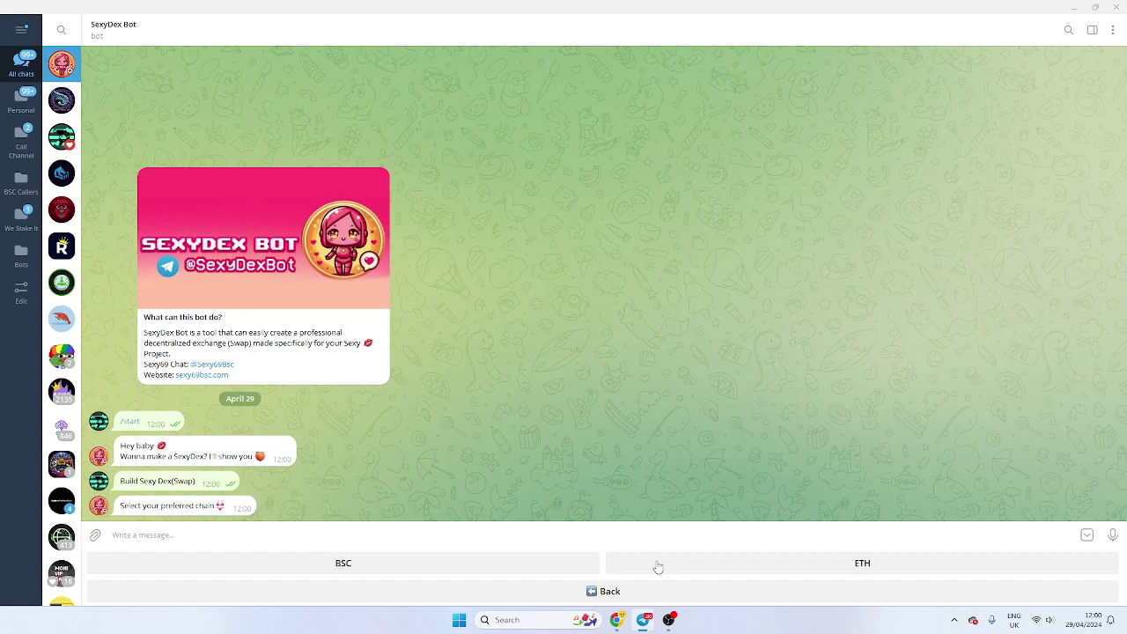
left_click(478, 564)
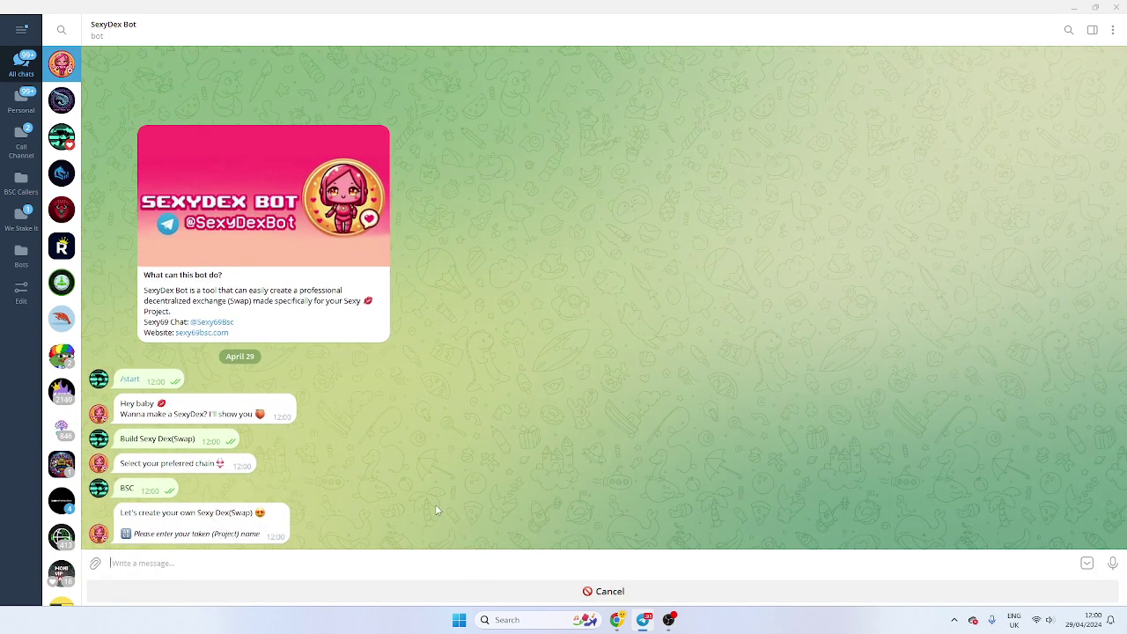
Send the project name Cakemoon, the contract address, symbol $MOOn, and none for both social links.
type("Cakemoon")
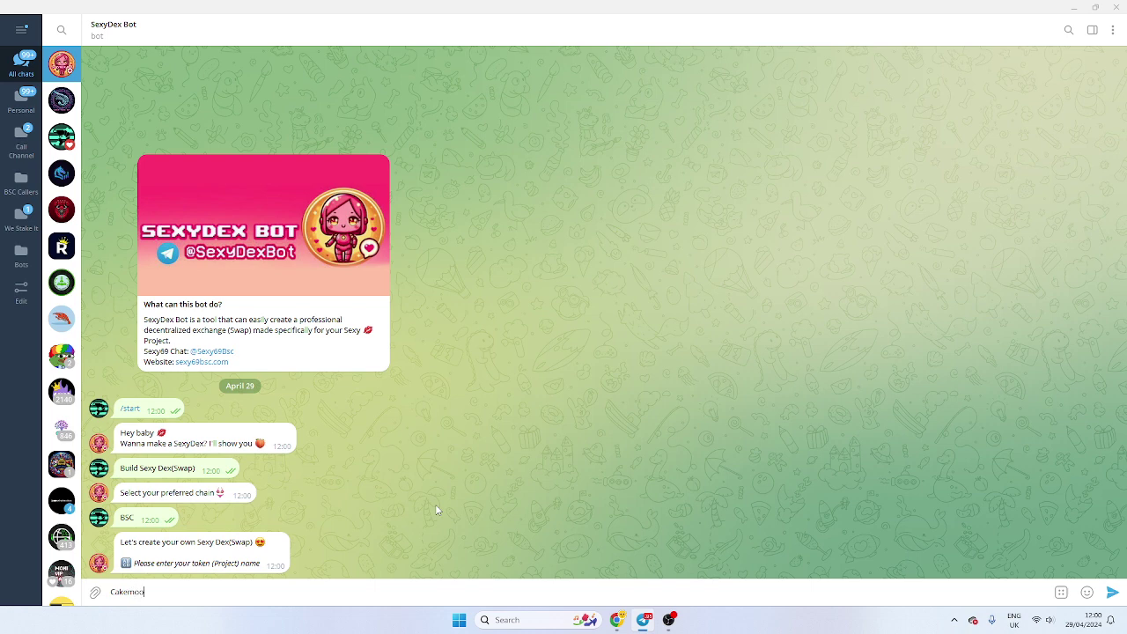
key("Return")
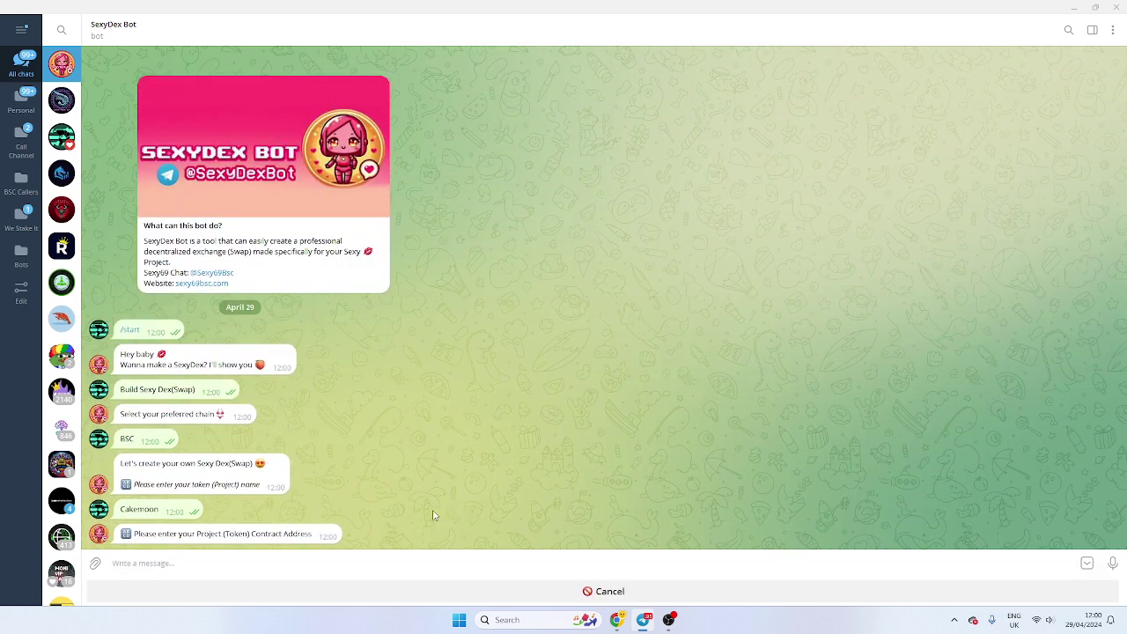
key("ctrl+v")
key("Return")
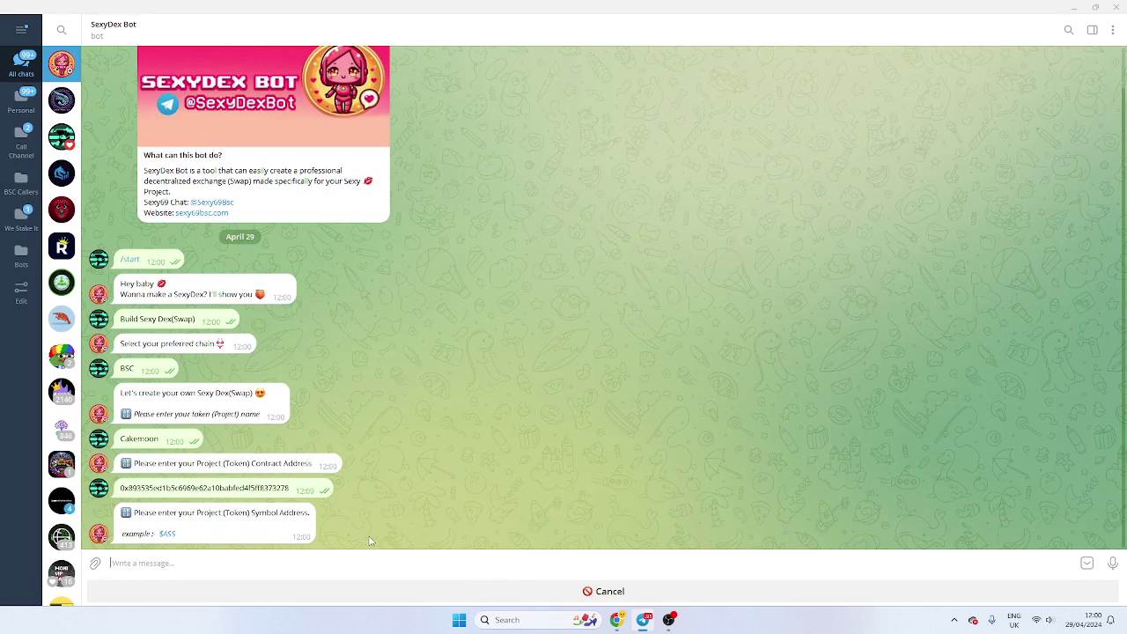
type("$MOOn")
key("Return")
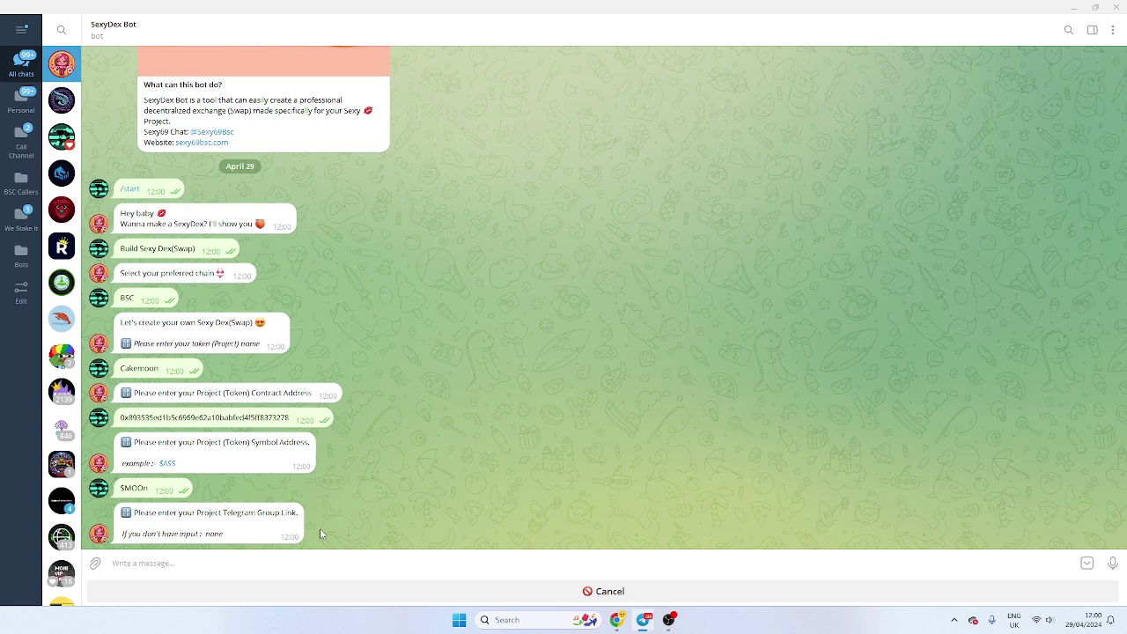
type("none")
key("Return")
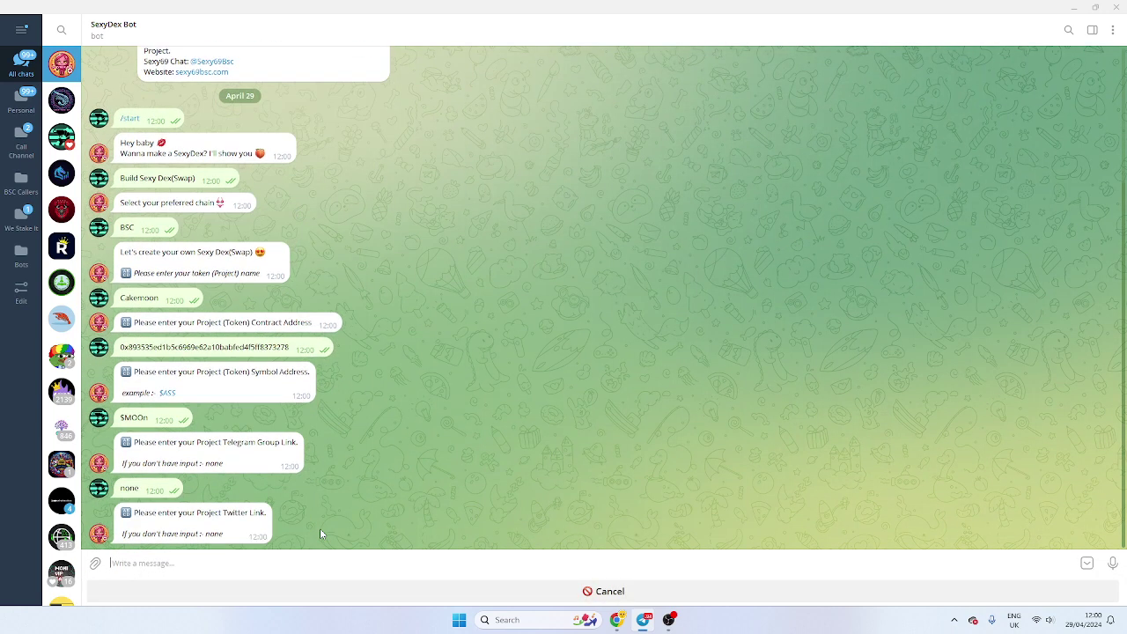
type("none")
key("Return")
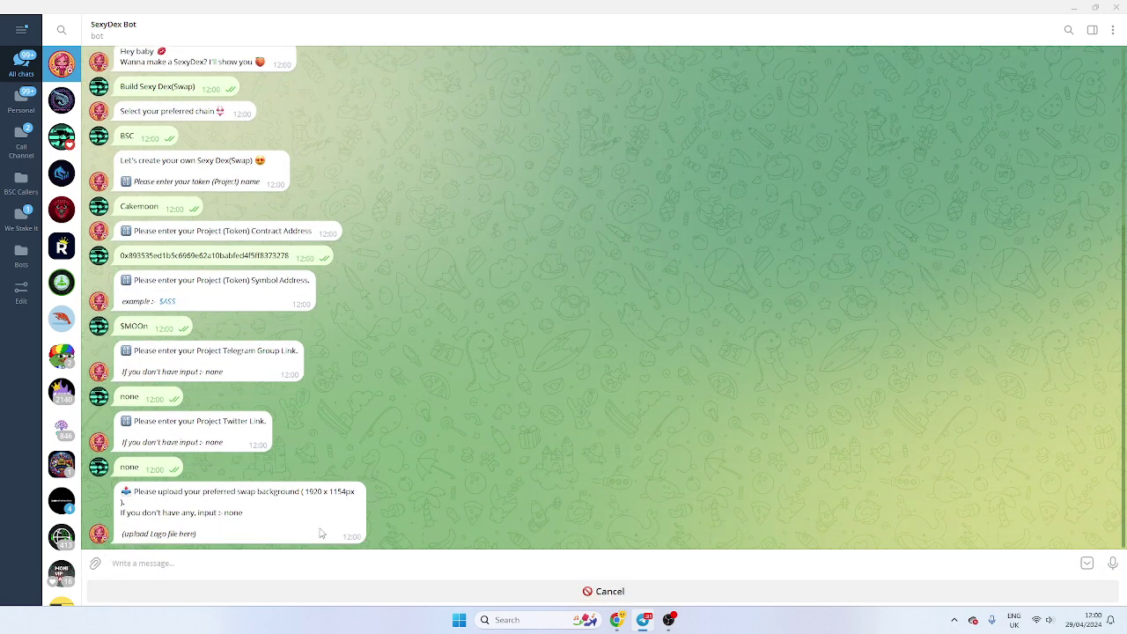
Send the cakemoon background image to the bot as the swap background.
left_click(94, 563)
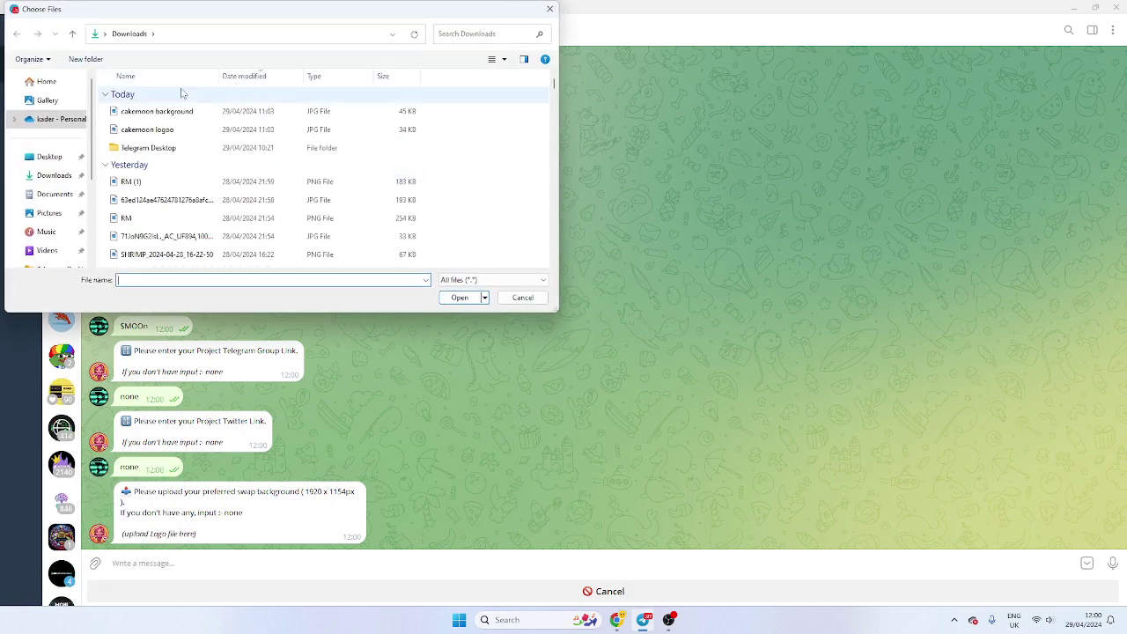
double_click(195, 112)
left_click(646, 432)
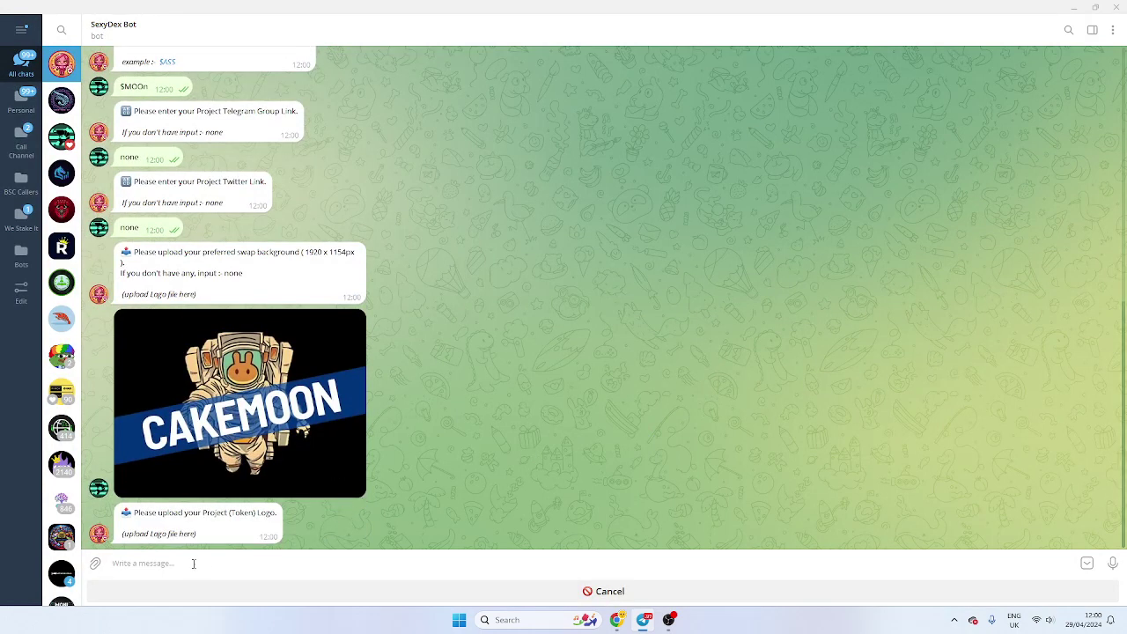
Send the Cakemoon logo image and heart-react to the bot's order summary.
mouse_move(95, 562)
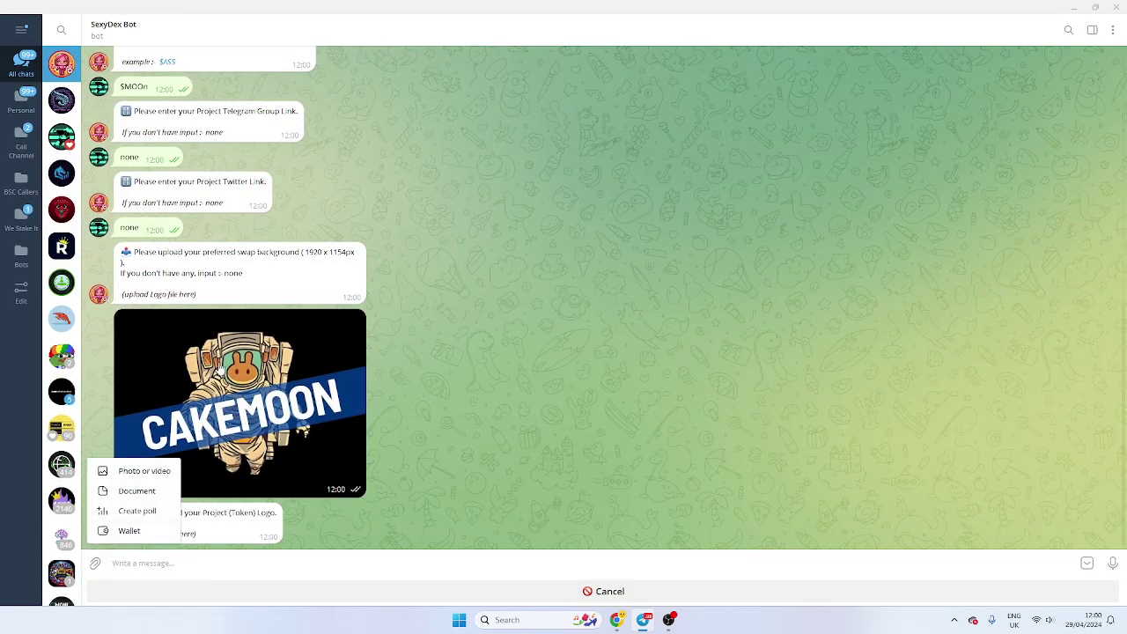
left_click(144, 470)
double_click(190, 129)
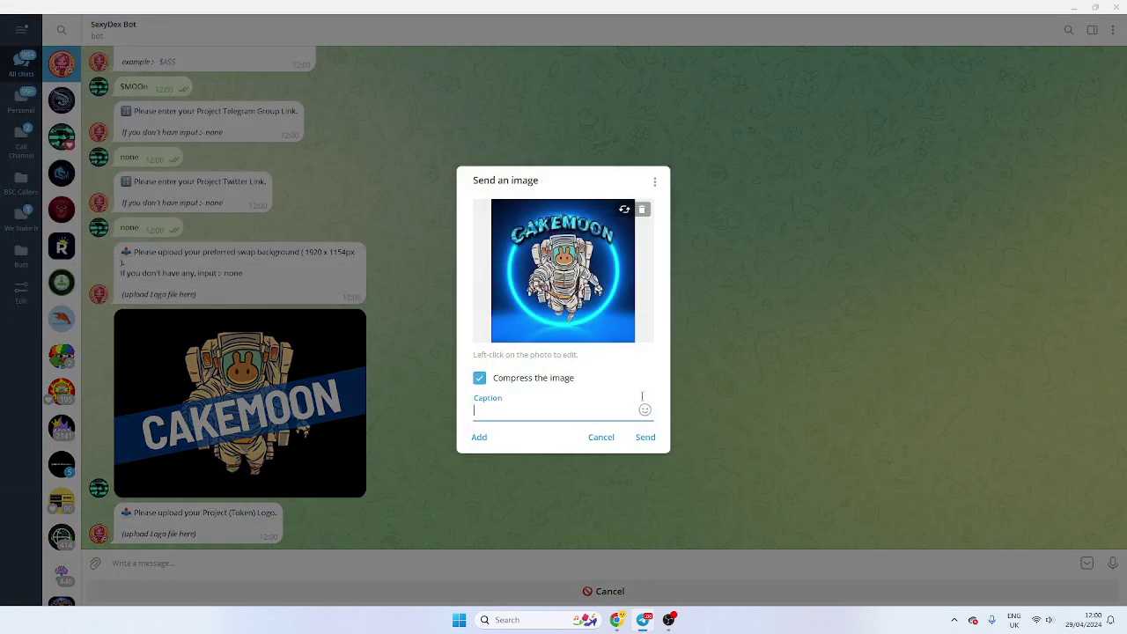
left_click(646, 437)
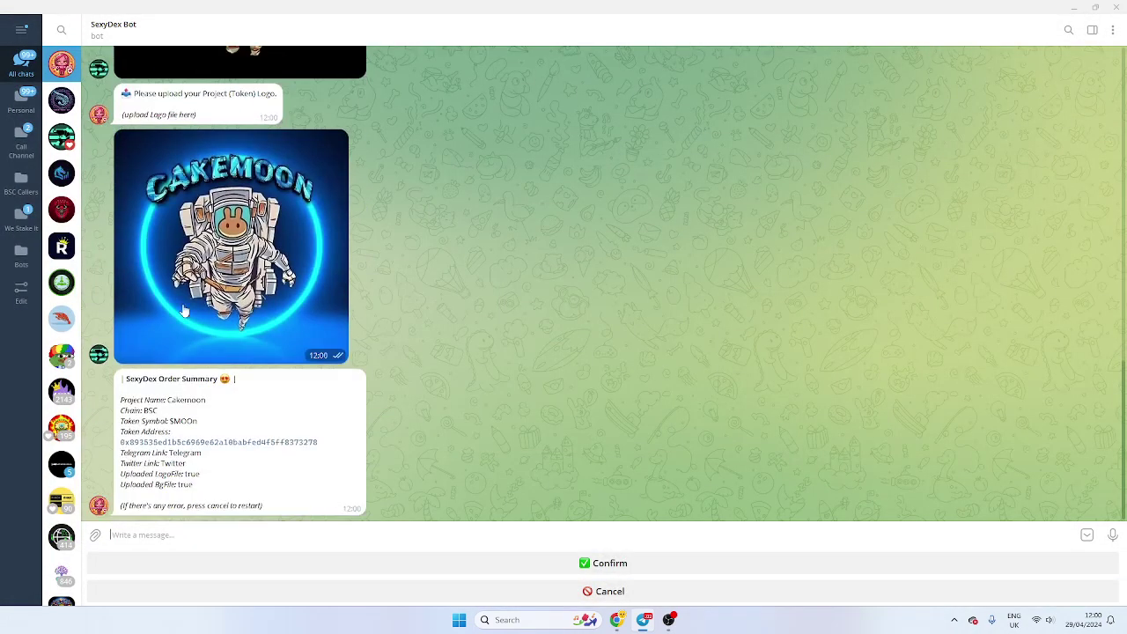
double_click(267, 449)
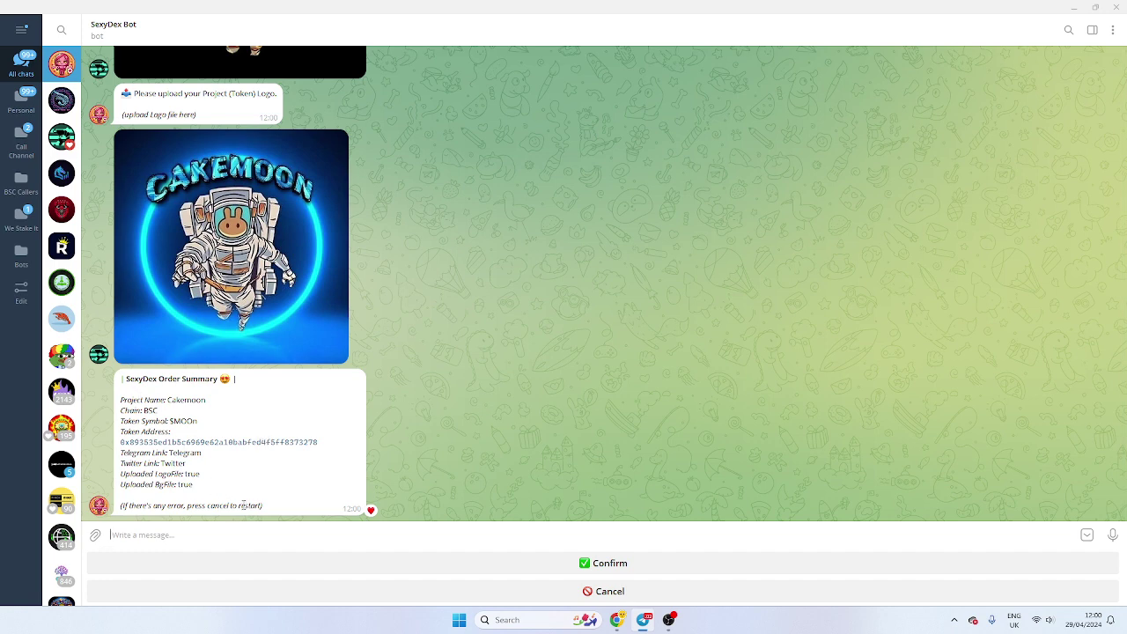
left_click(517, 570)
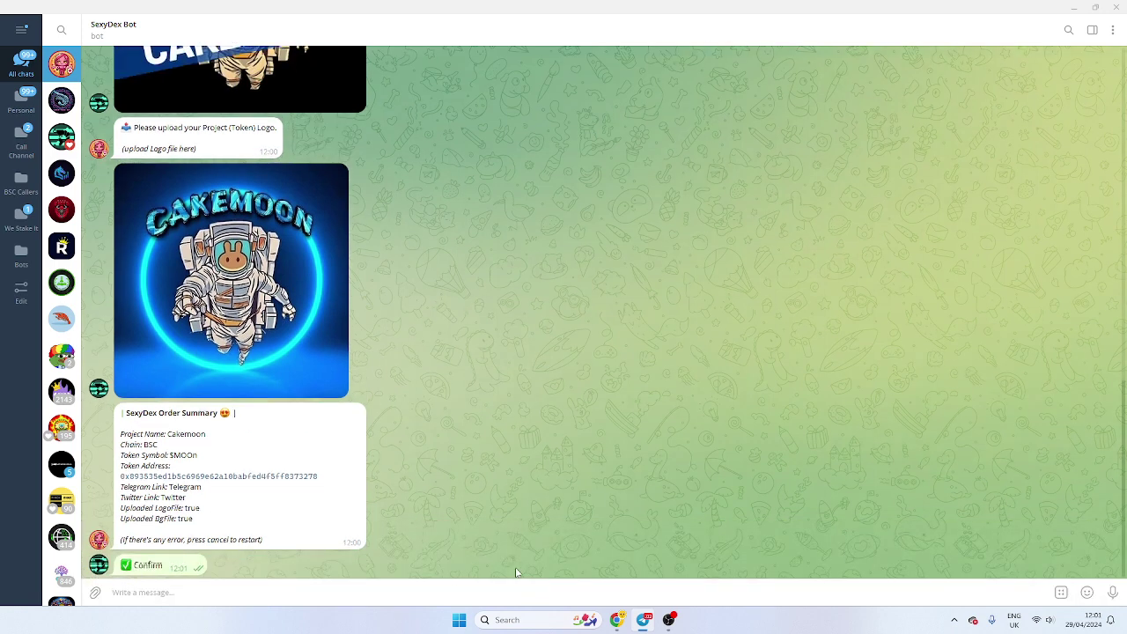
double_click(246, 469)
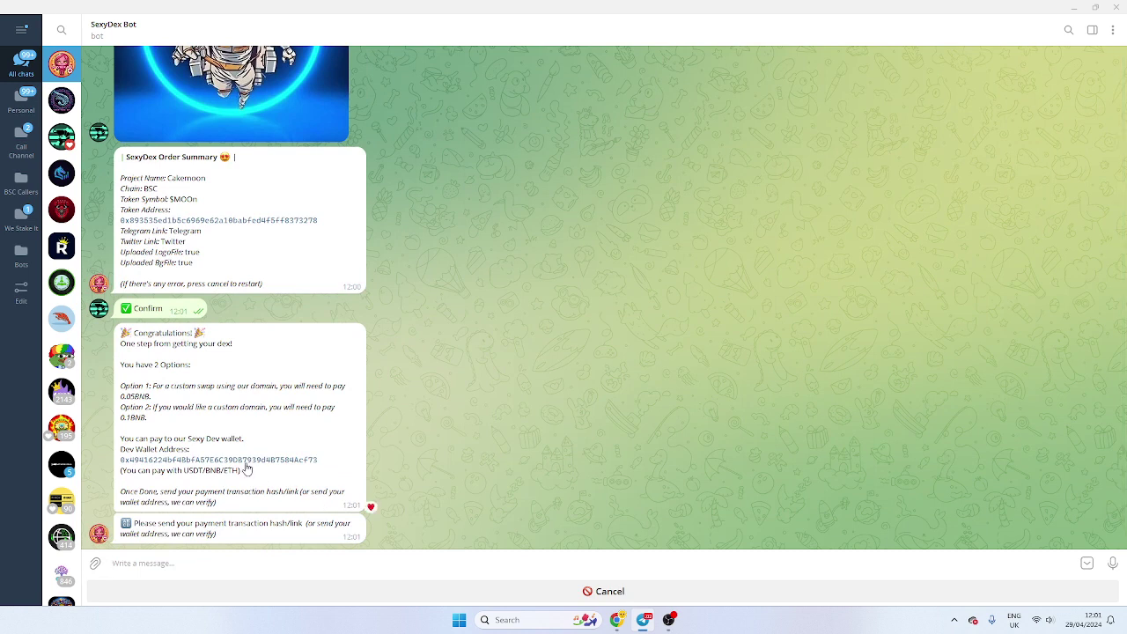
left_click(245, 464)
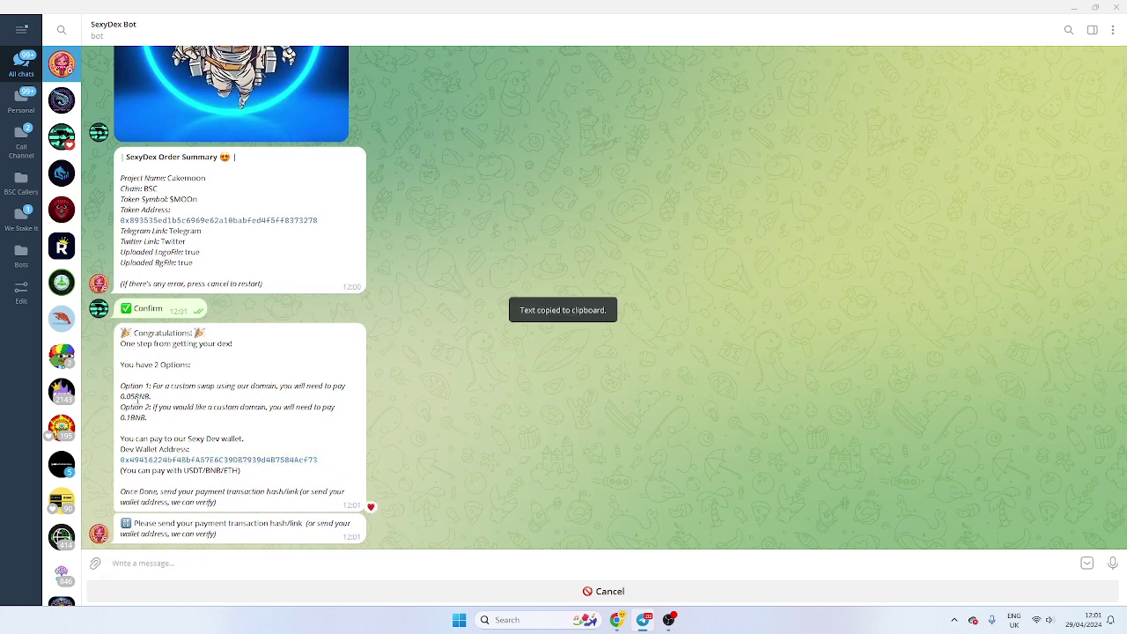
left_click_drag(118, 398, 152, 396)
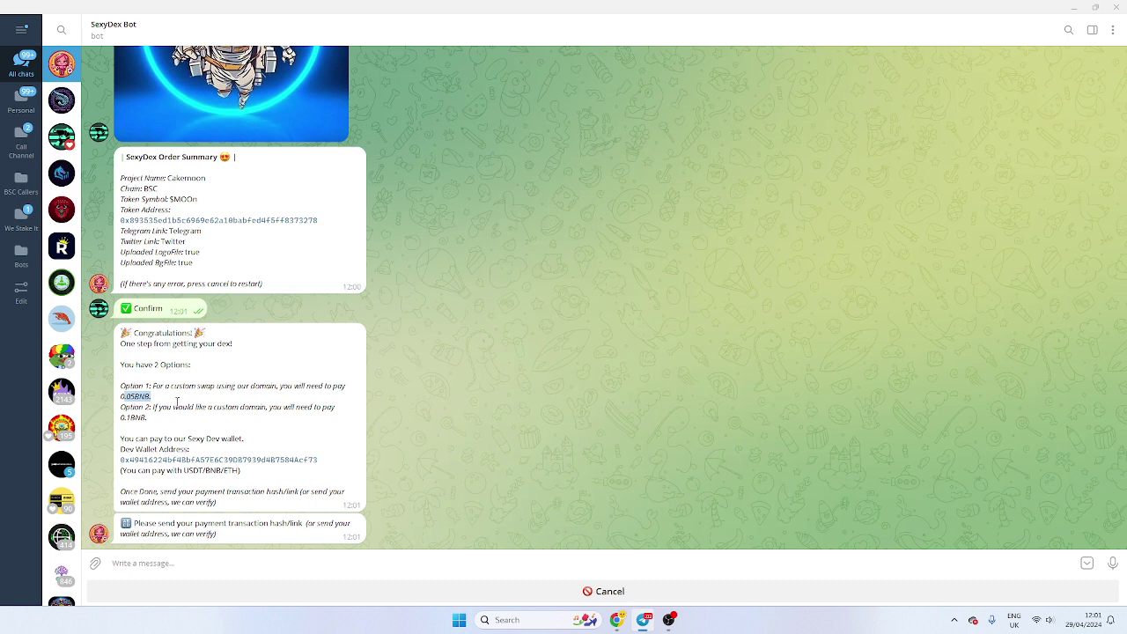
double_click(268, 464)
left_click_drag(166, 387, 306, 393)
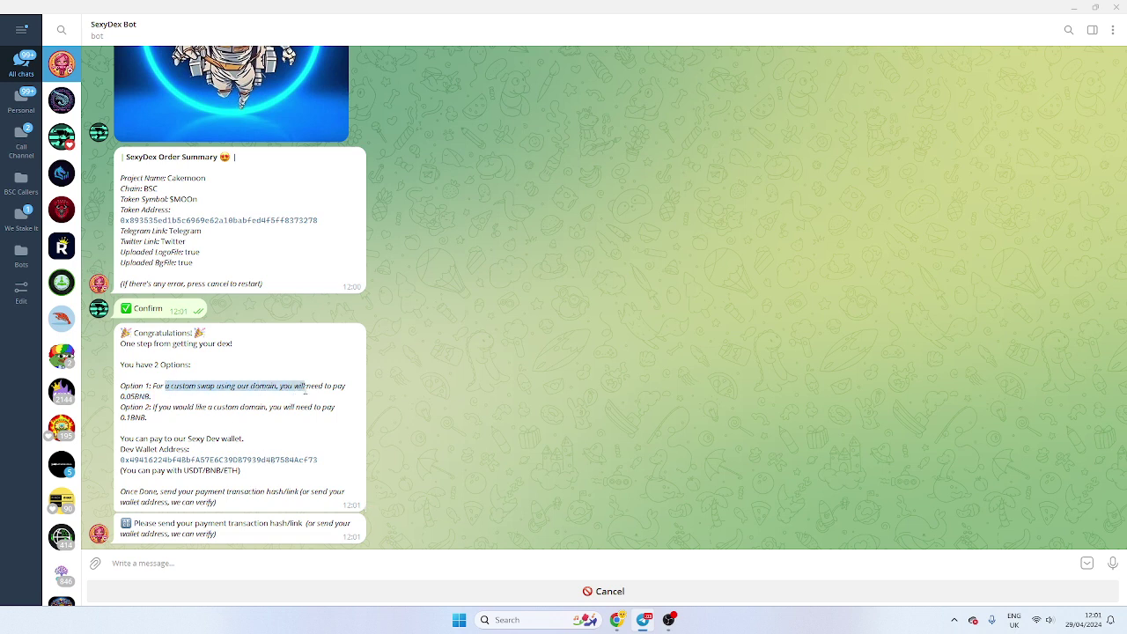
left_click(306, 391)
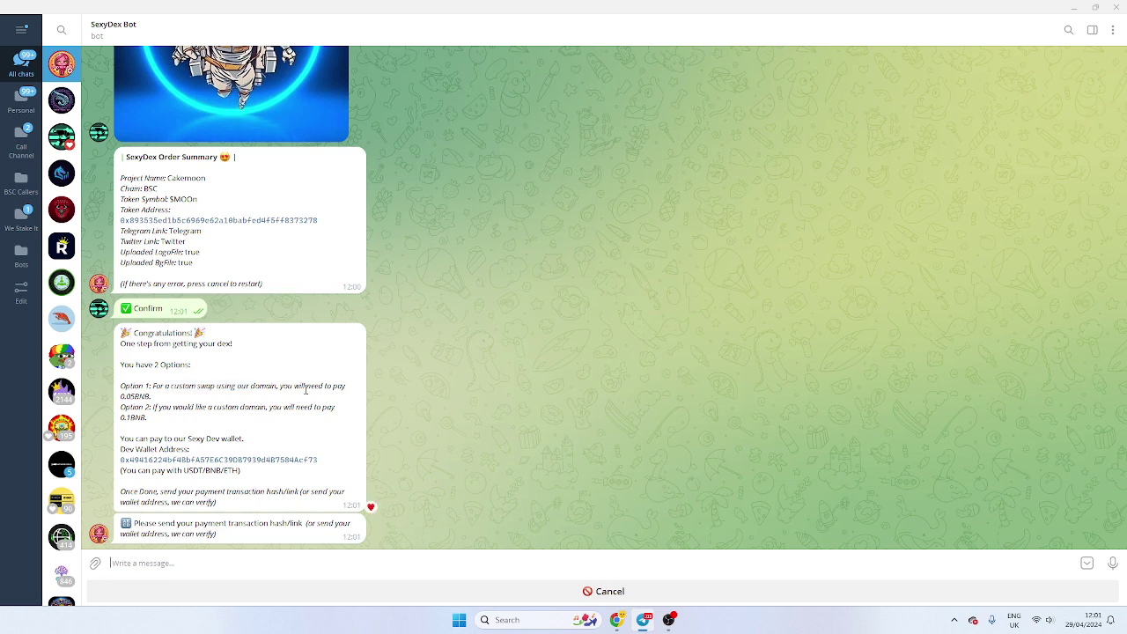
left_click_drag(186, 407, 304, 411)
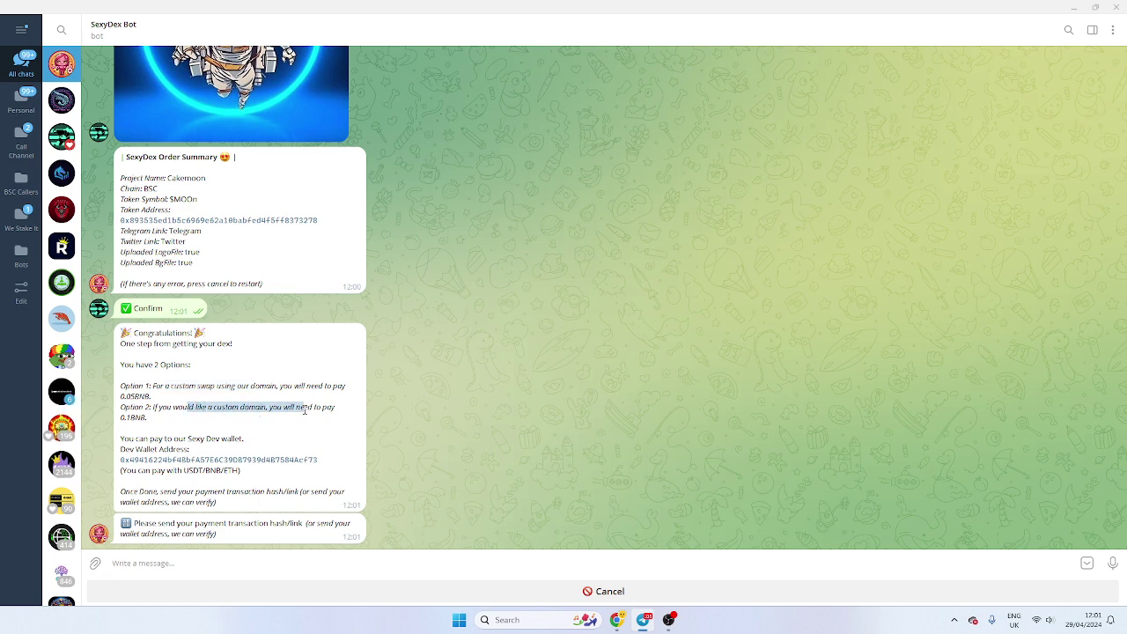
left_click(321, 408)
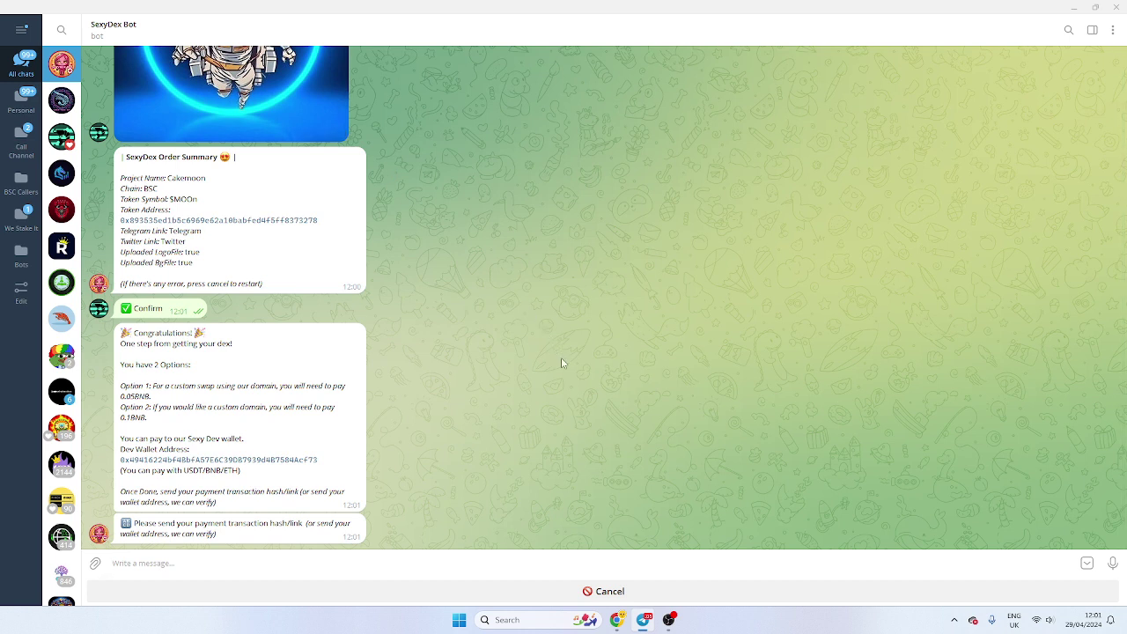
left_click_drag(183, 470, 241, 471)
left_click(241, 471)
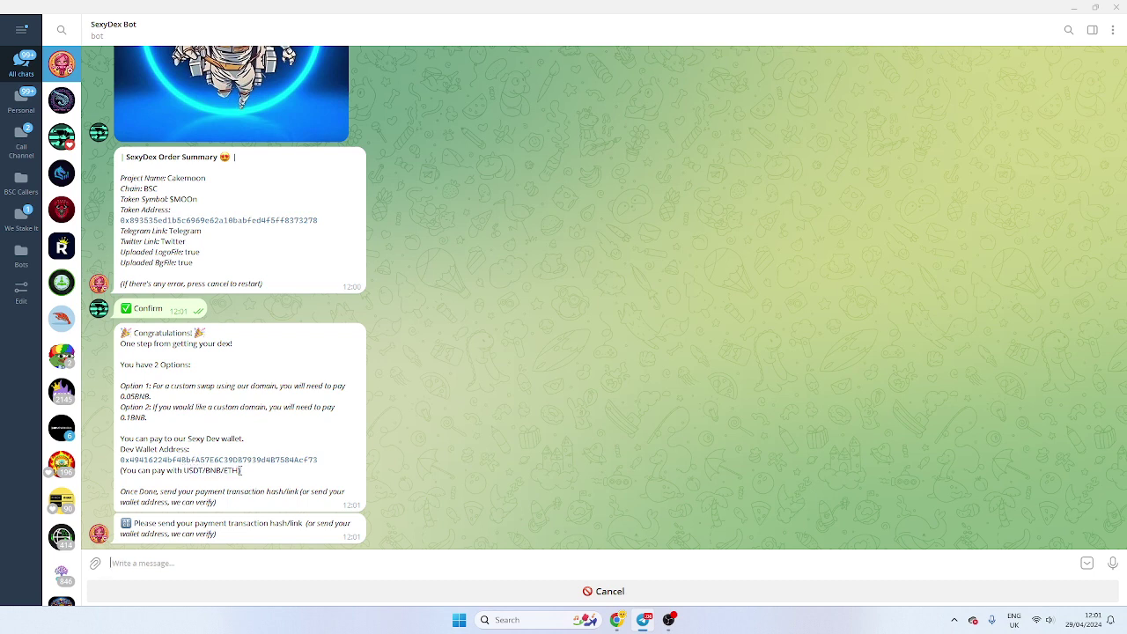
double_click(243, 473)
double_click(243, 472)
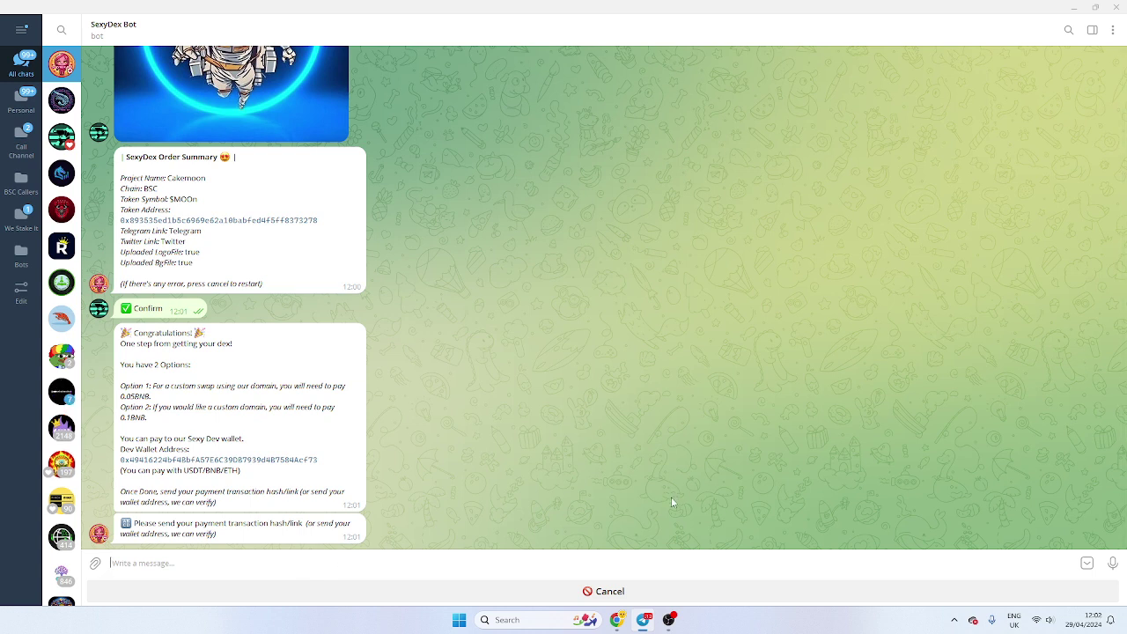
Scroll through the Sexy 69 tokenomics chapter, then switch to the PooCoin SEXY 69 chart tab.
left_click(616, 620)
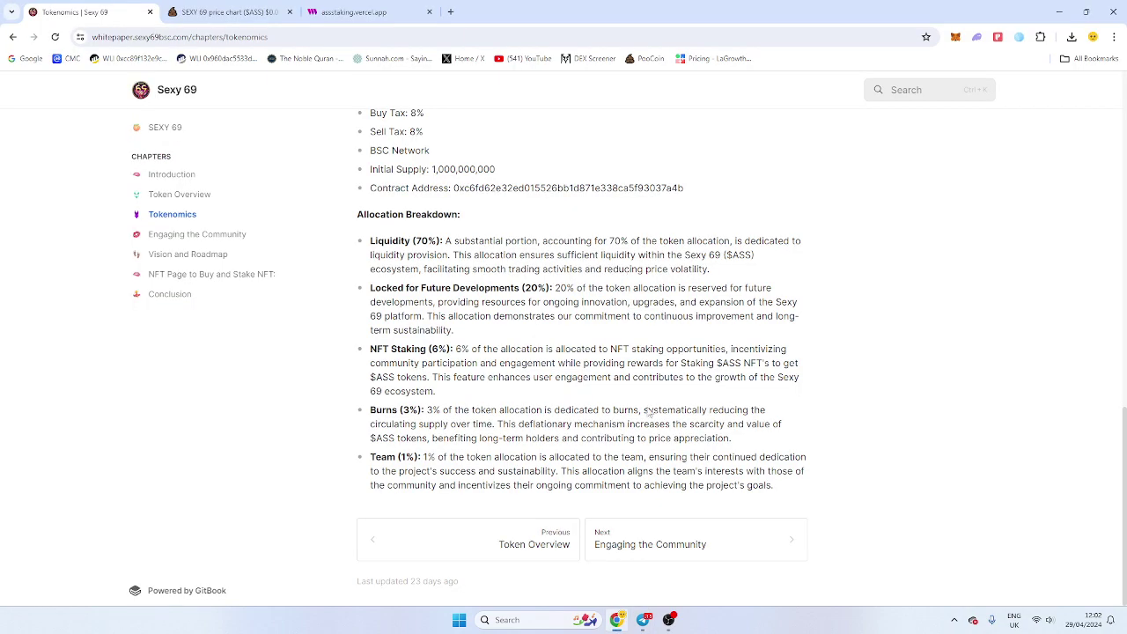
scroll(651, 413, "up", 4)
scroll(646, 475, "up", 3)
left_click(227, 12)
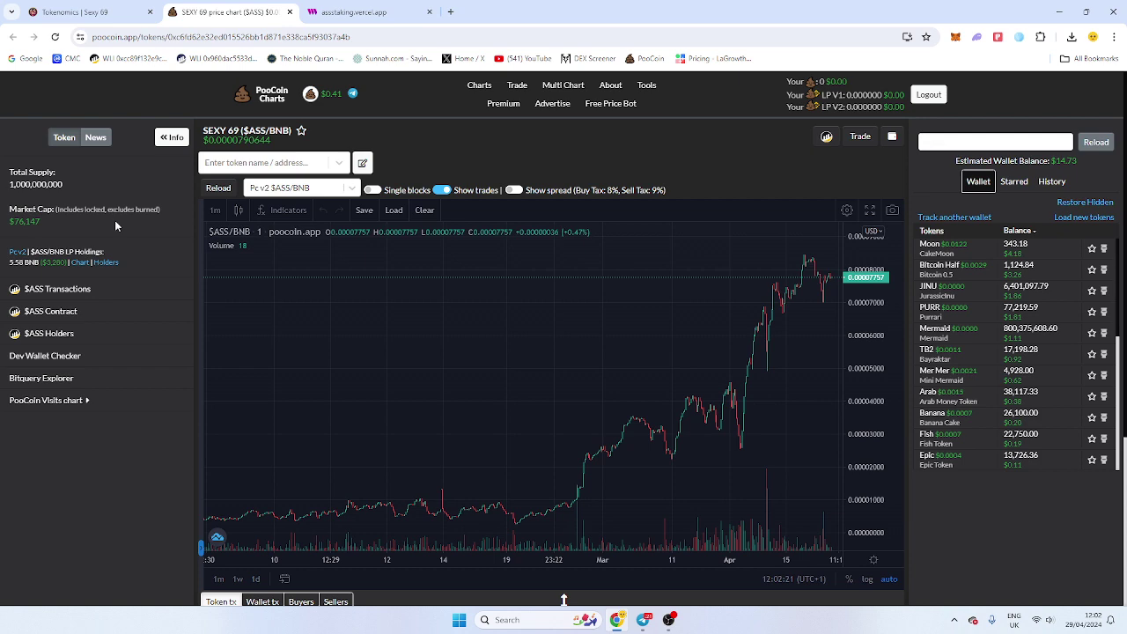
Browse the SEXY 69 chart and transactions, zooming out to the full price history.
scroll(115, 226, "down", 2)
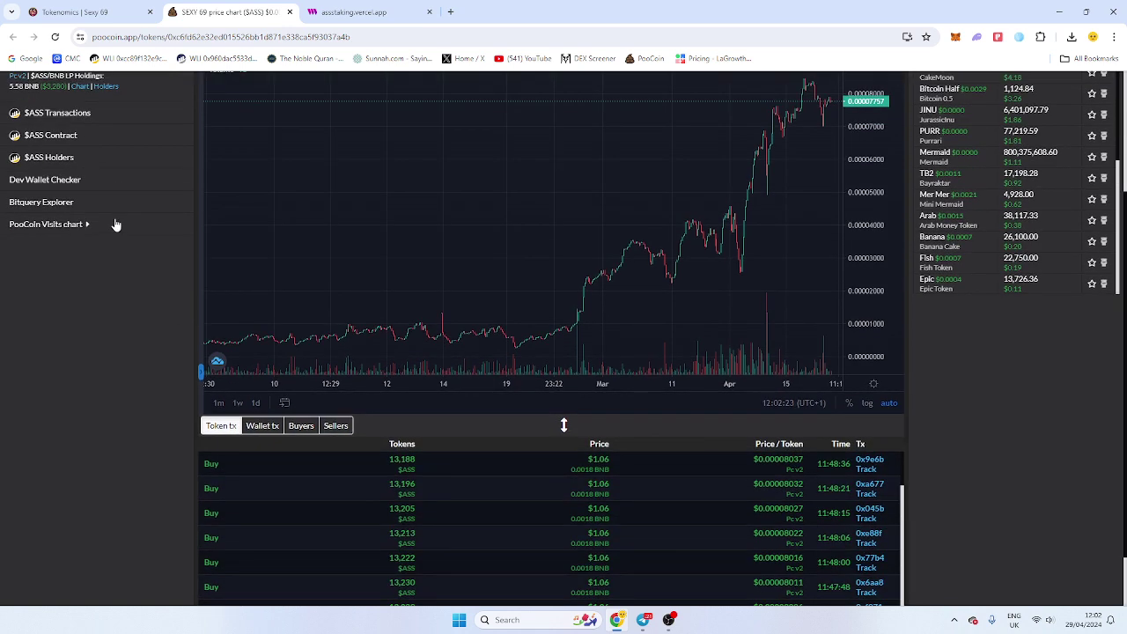
scroll(125, 317, "up", 2)
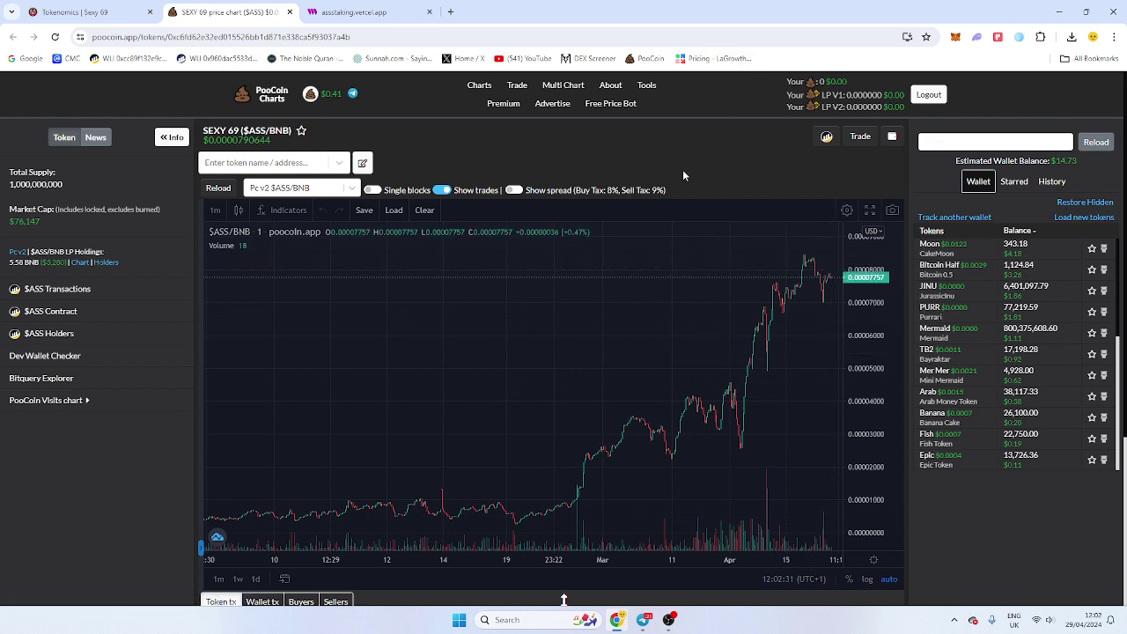
scroll(710, 417, "down", 3)
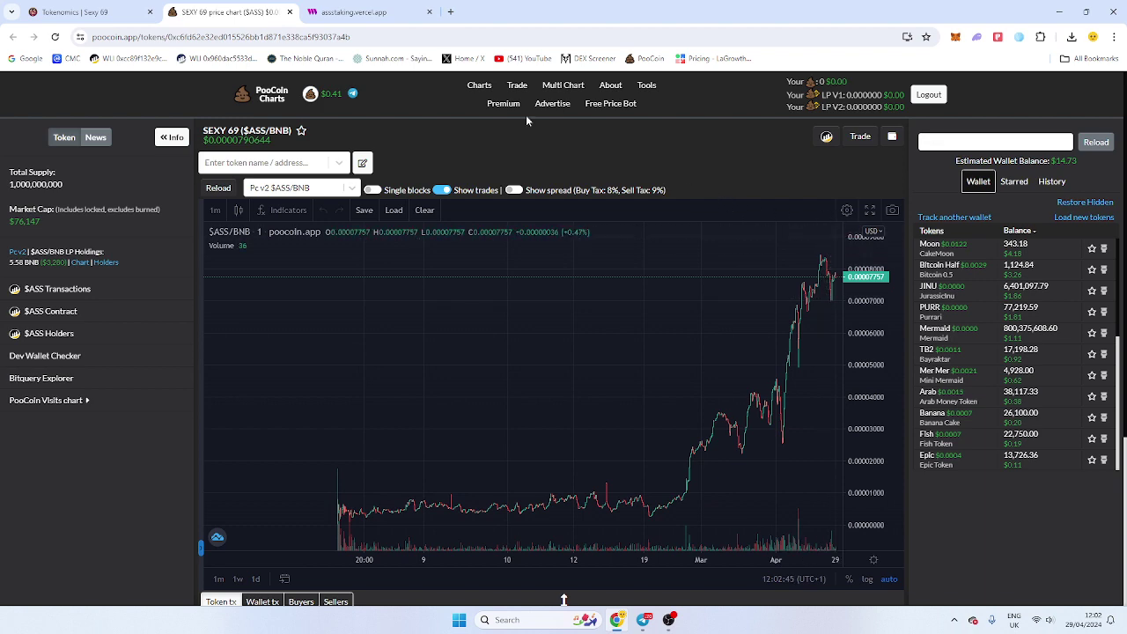
left_click(79, 12)
Open Sexy ASS NFT Staking's Stake Your NFTs page showing 0.0 $ASS claimable rewards.
left_click(361, 12)
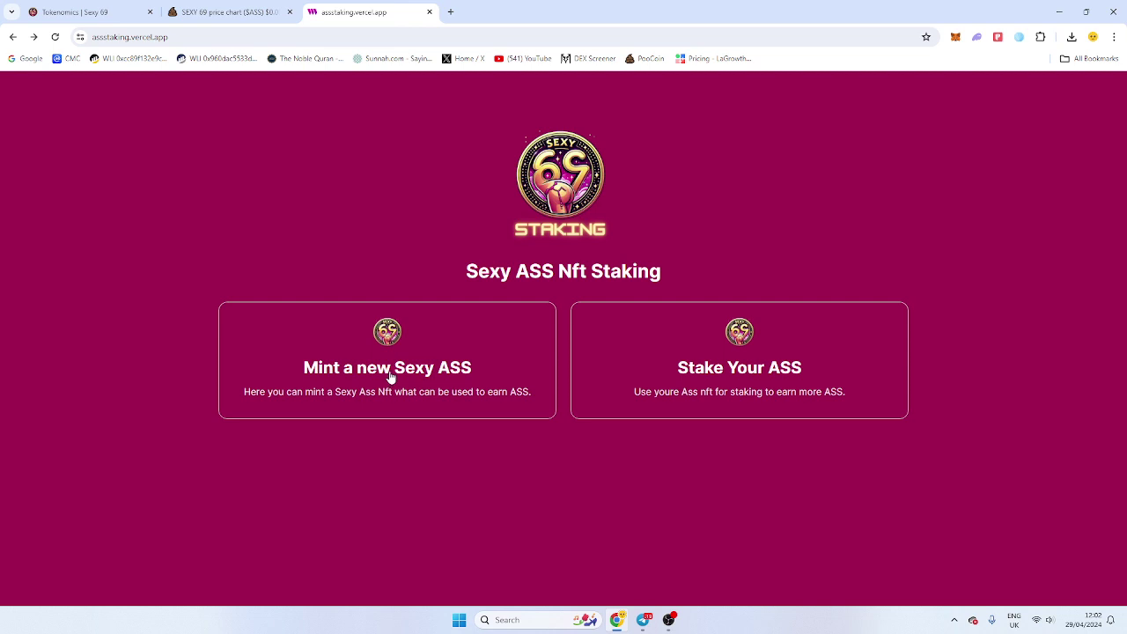
left_click(692, 338)
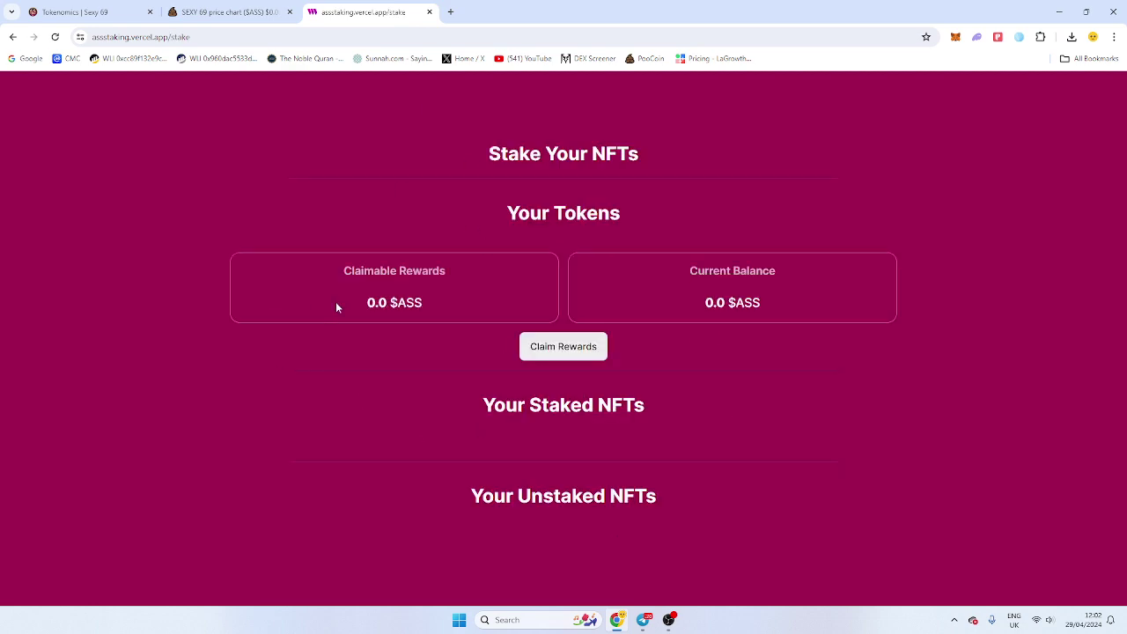
In the whitepaper, view the NFT Page to Buy and Stake NFT and Engaging the Community chapters.
left_click(69, 11)
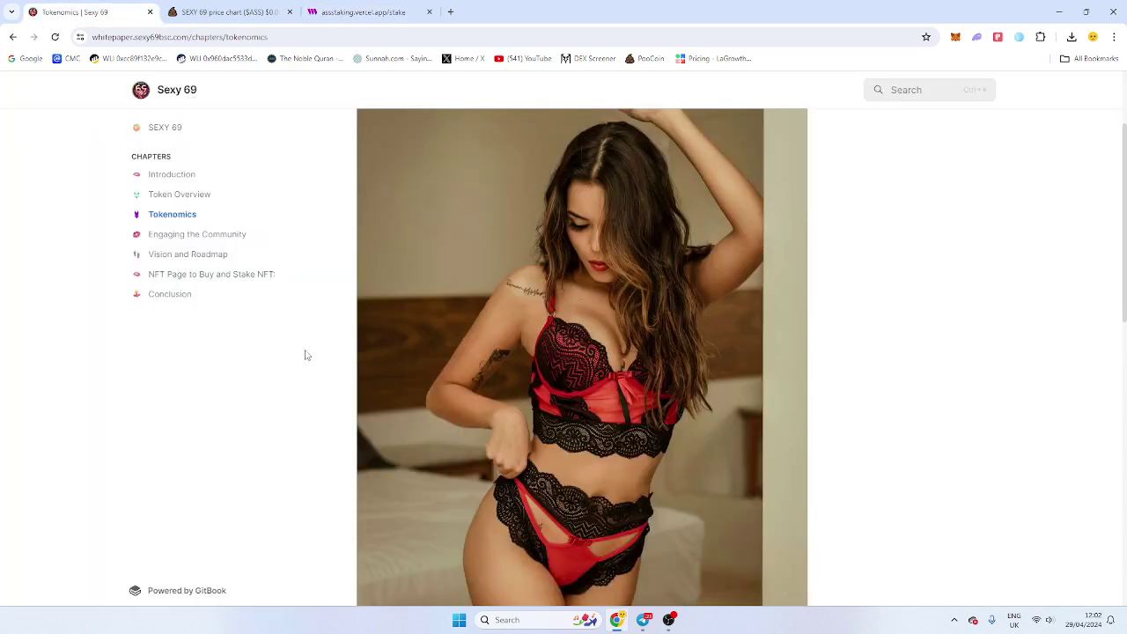
scroll(305, 355, "down", 10)
scroll(413, 240, "up", 2)
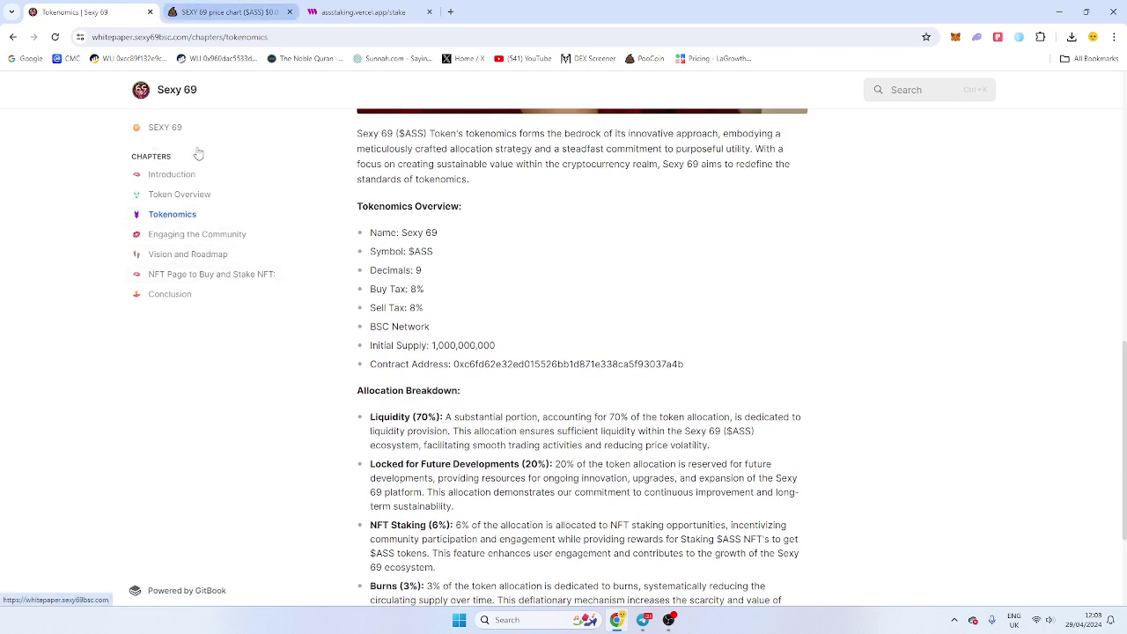
left_click(225, 278)
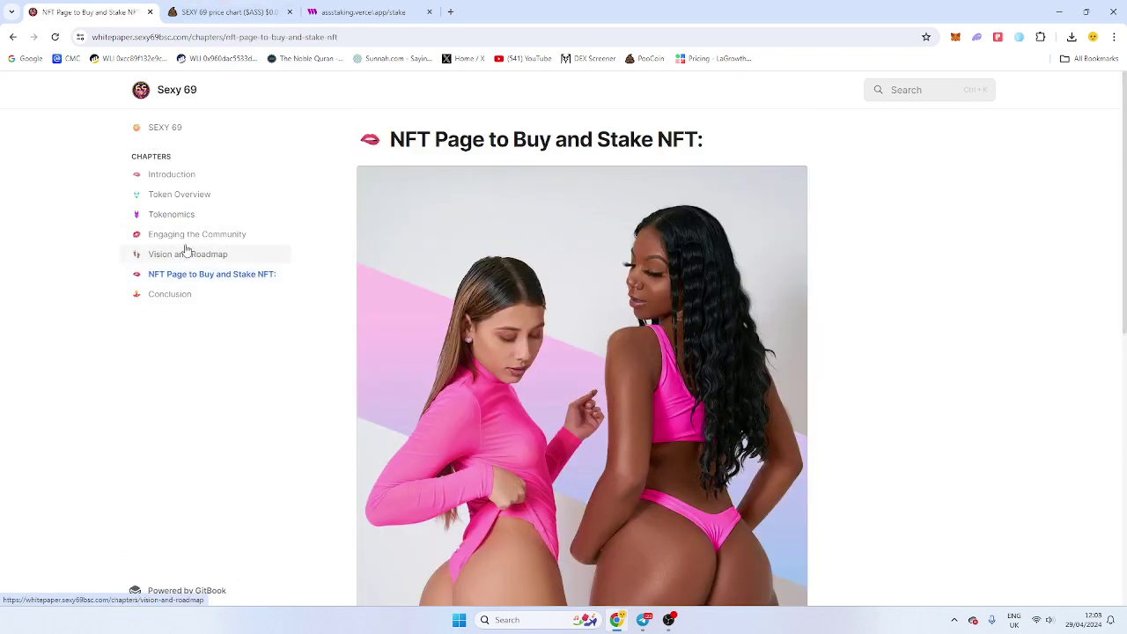
left_click(183, 241)
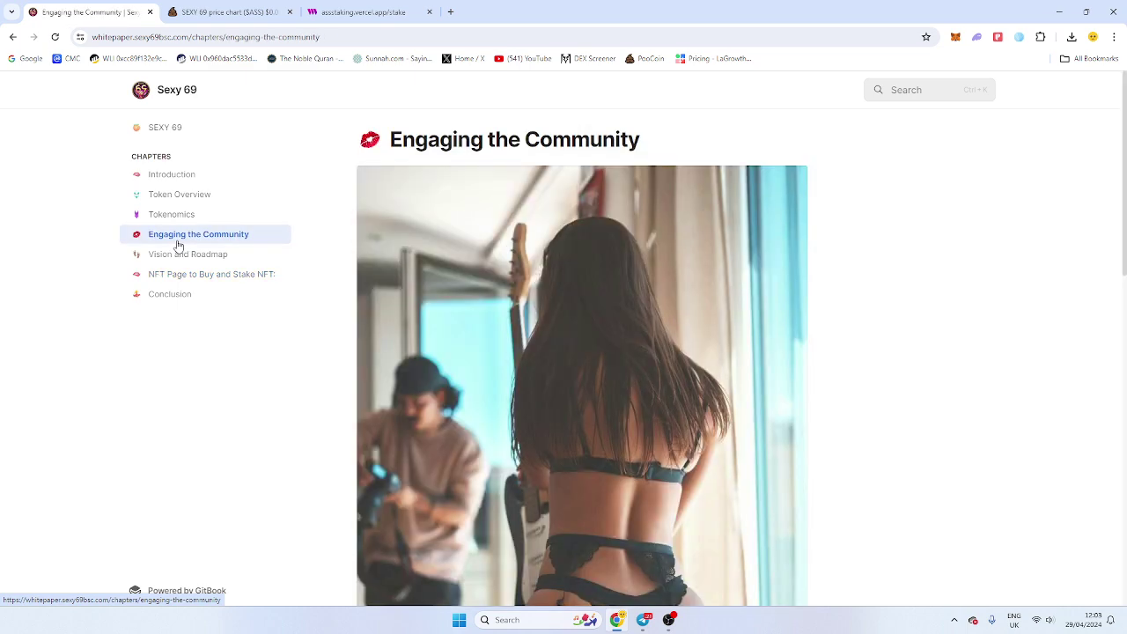
left_click(224, 11)
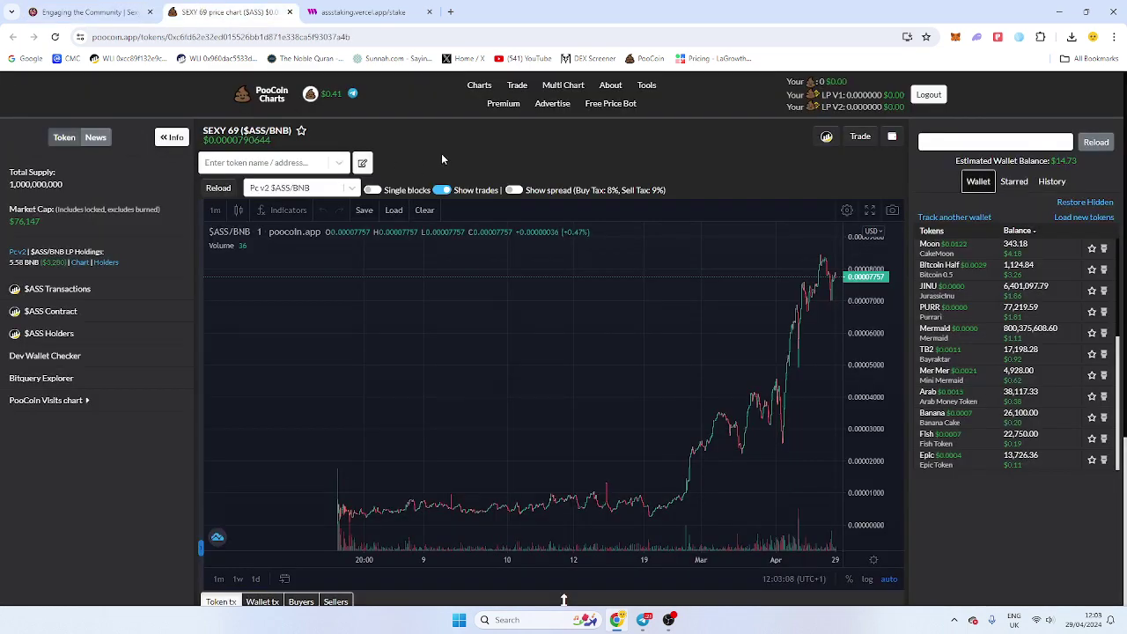